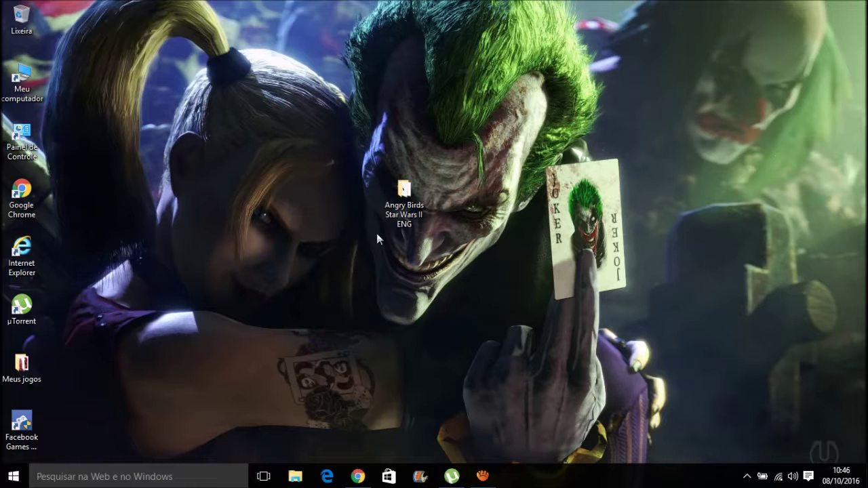
Open the Angry Birds Star Wars II ENG folder and run the Angry Birds Star Wars II_ENG installer as administrator.
double_click(394, 203)
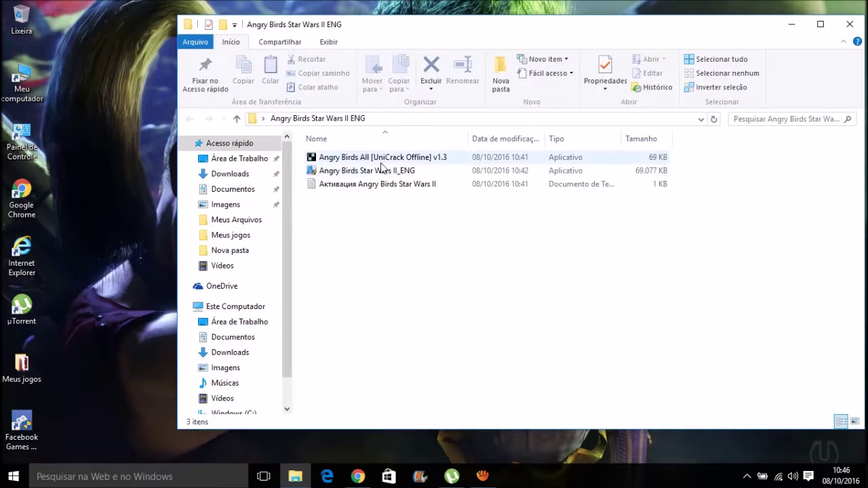
click(365, 173)
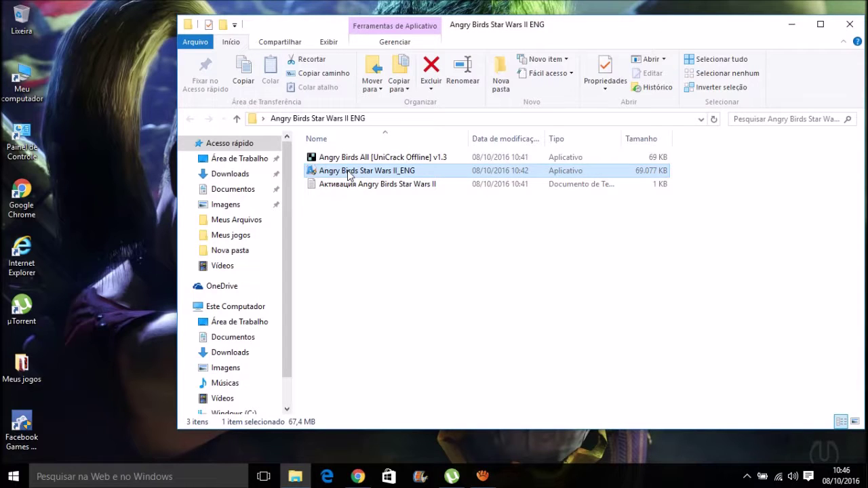
right_click(350, 171)
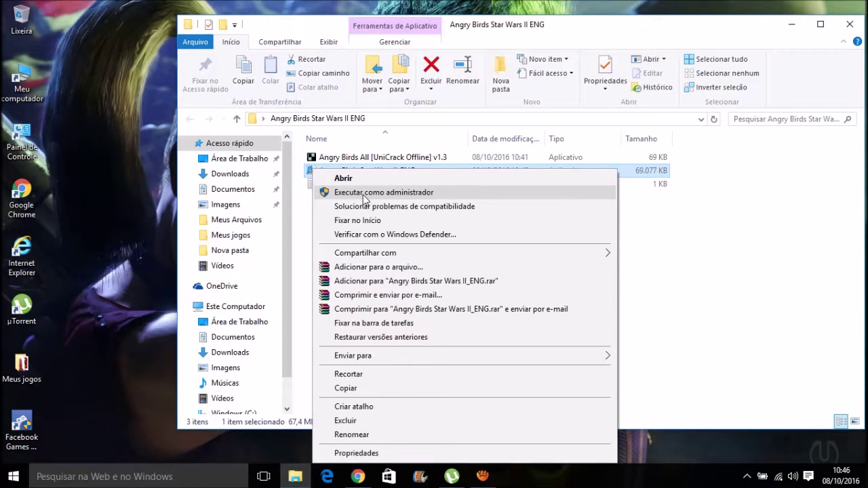
click(365, 196)
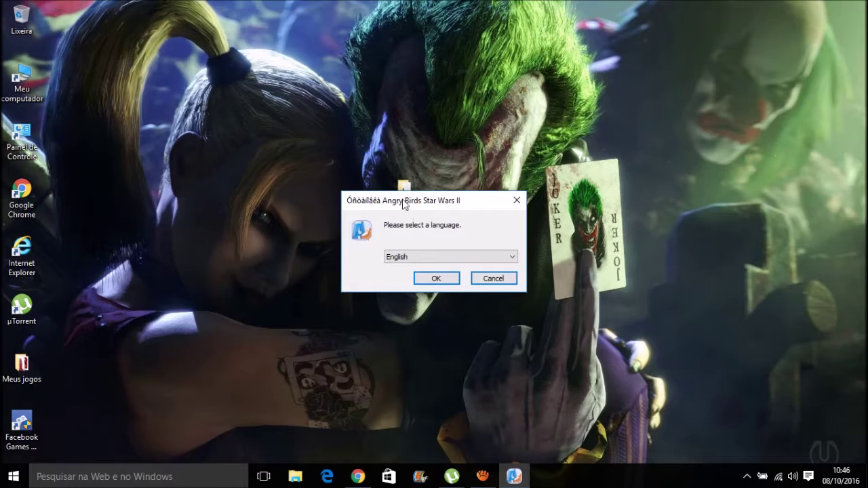
Choose English as the setup language and continue to the install location page.
click(407, 262)
click(411, 262)
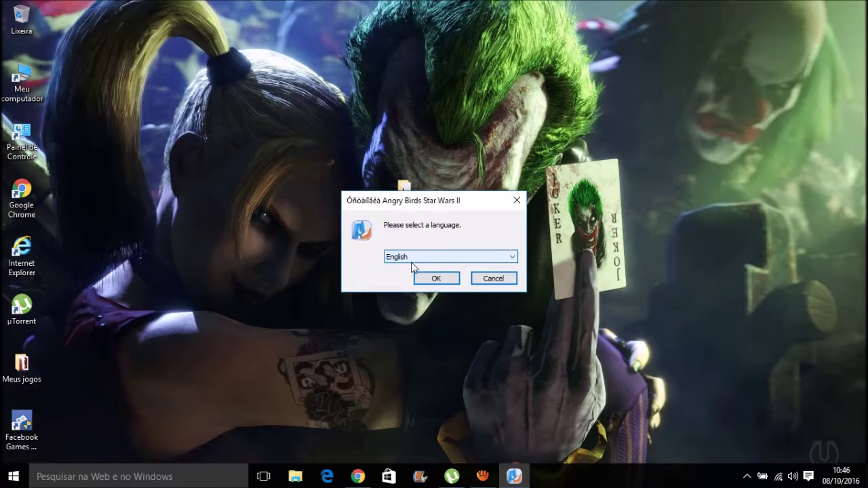
click(436, 287)
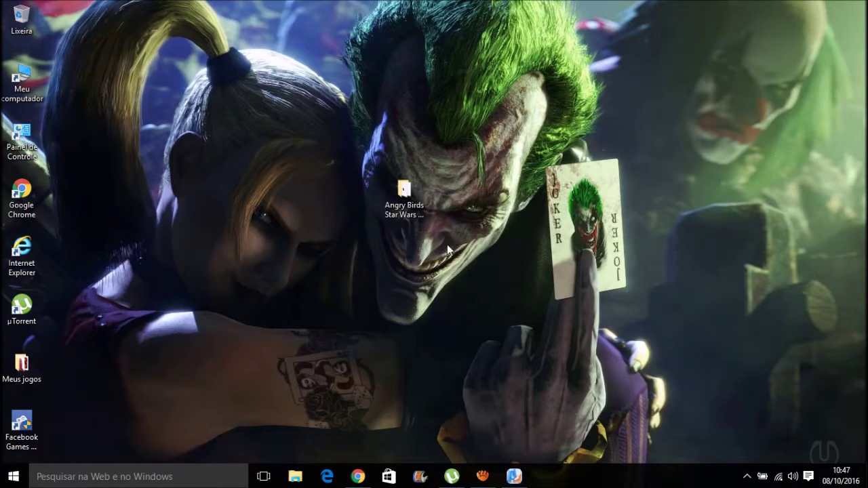
click(504, 352)
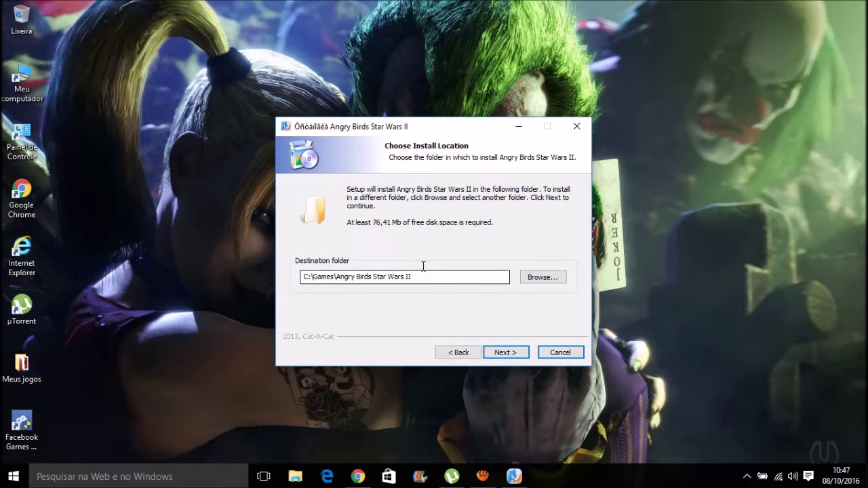
Copy the destination folder path C:\Games\Angry Birds Star Wars II from the setup.
drag(404, 277, 289, 281)
right_click(338, 279)
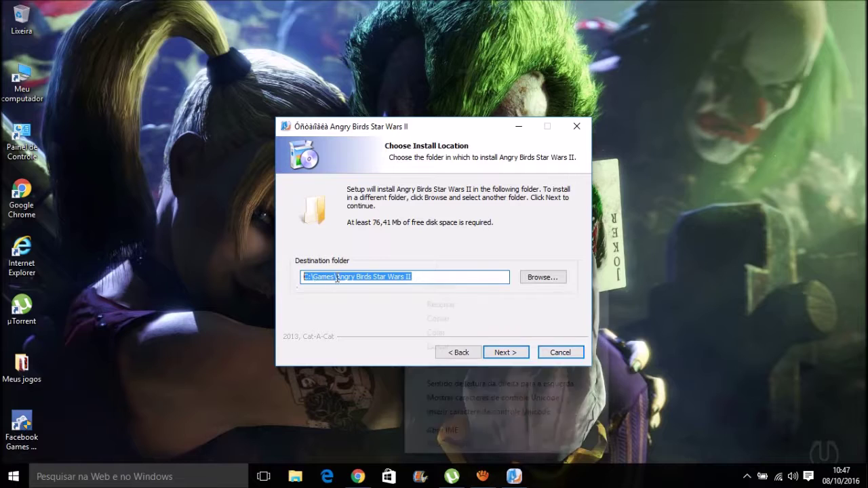
click(427, 318)
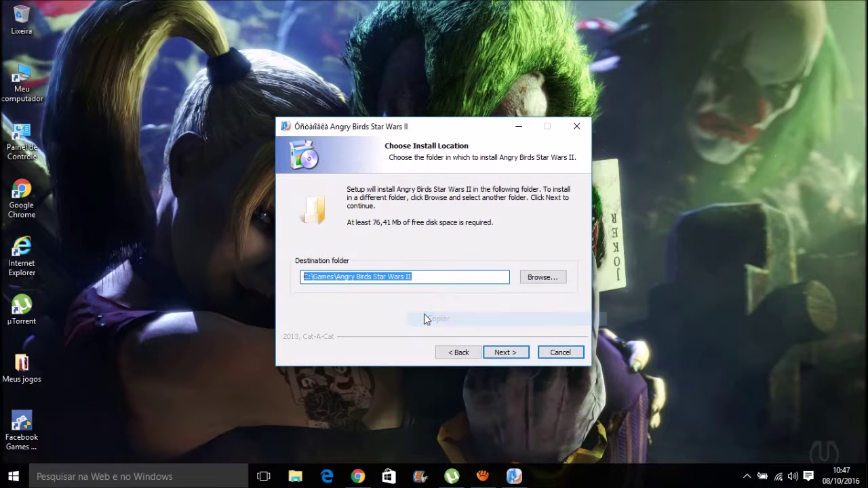
Continue to the installation summary with the desktop icon option kept, and cancel the setup.
click(517, 356)
click(516, 356)
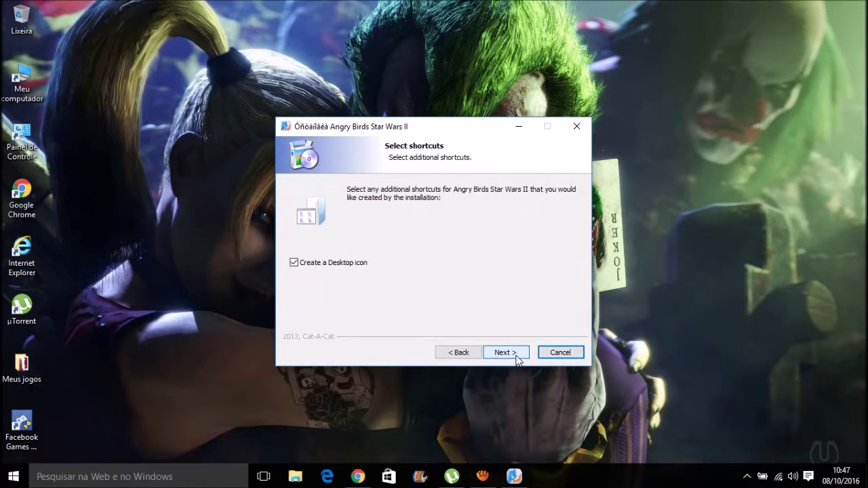
click(502, 353)
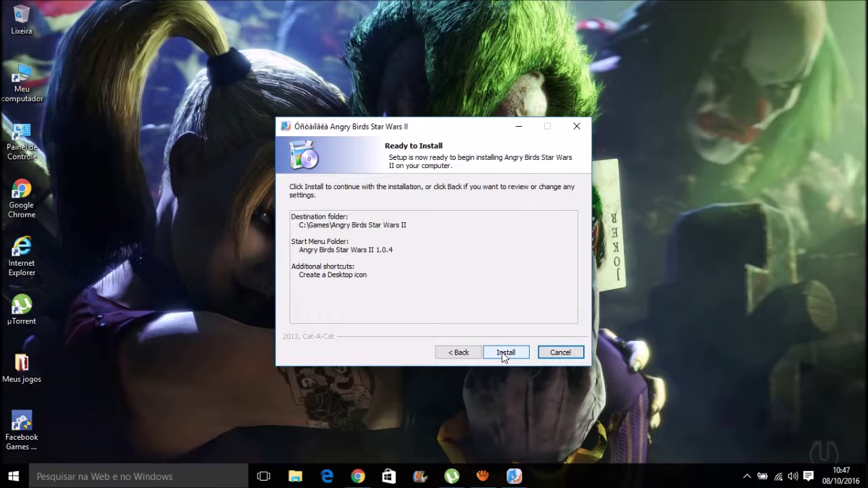
click(561, 352)
click(459, 282)
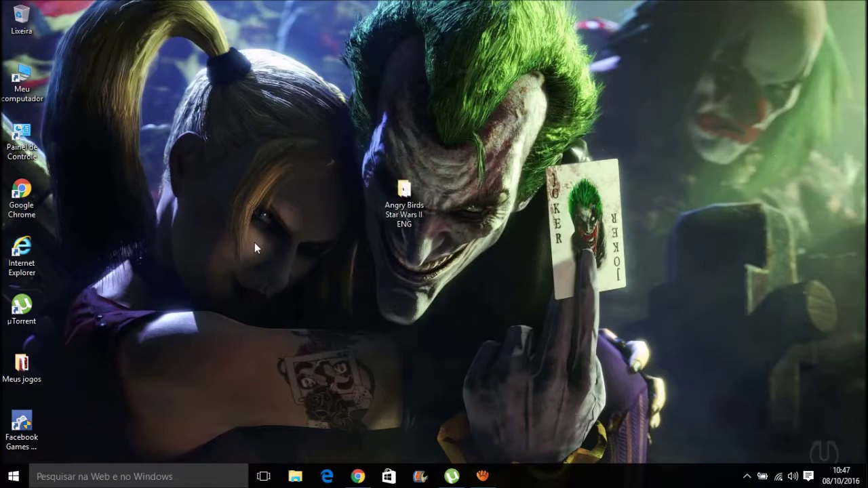
Run Angry Birds All [UniCrack Offline] v1.3 as administrator from the Angry Birds Star Wars II ENG folder and open its file selection for patching.
right_click(3, 2)
click(77, 36)
double_click(407, 191)
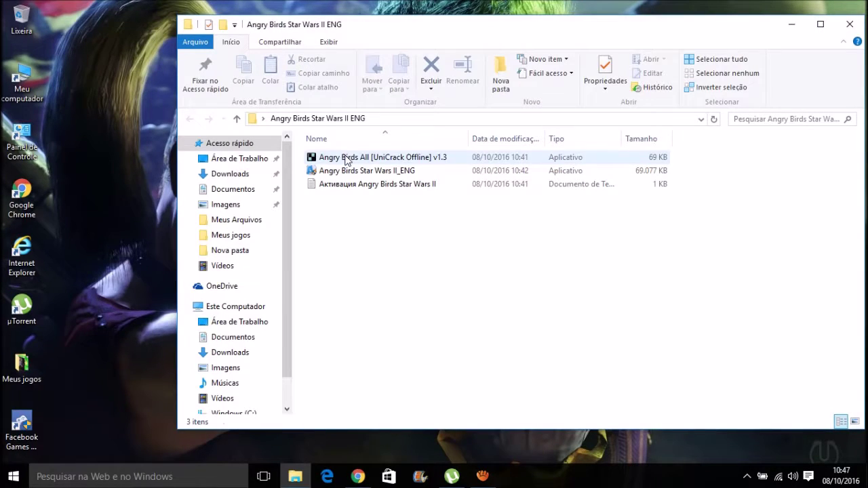
click(348, 159)
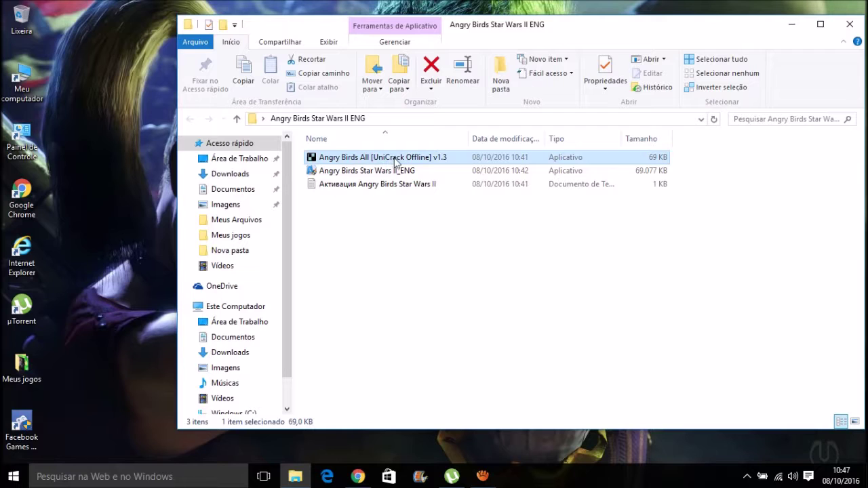
double_click(357, 157)
right_click(360, 158)
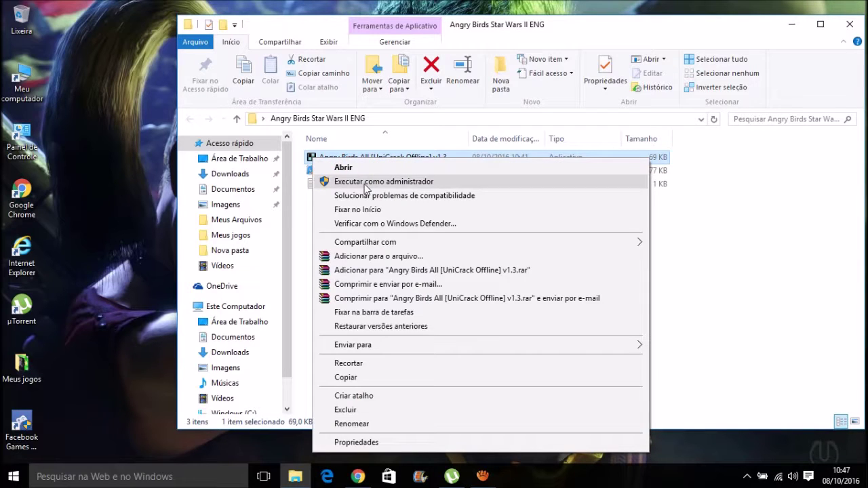
click(367, 182)
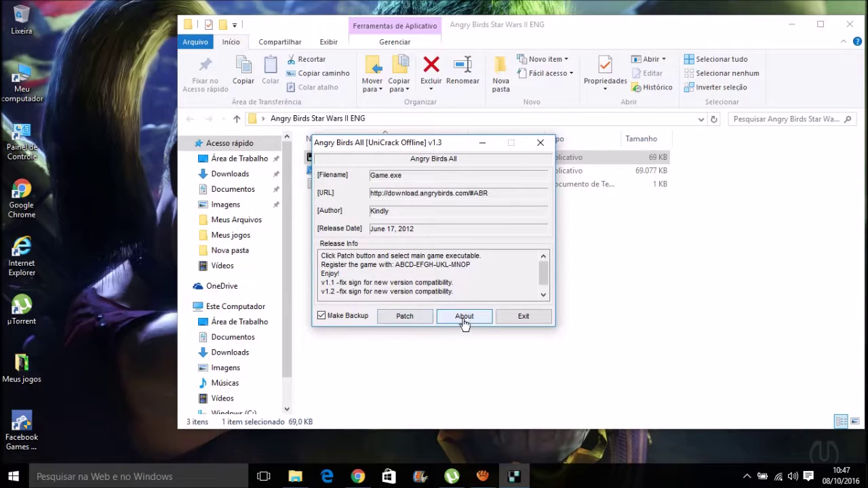
click(410, 318)
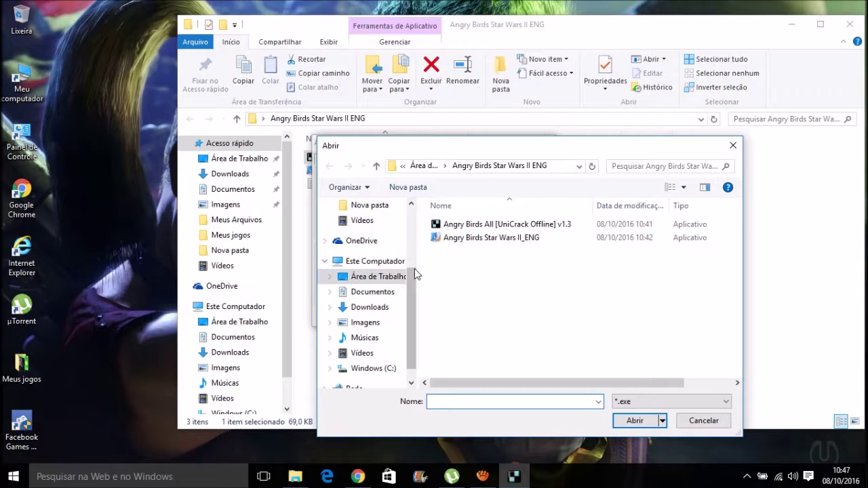
Paste the copied path C:\Games\Angry Birds Star Wars II as the location in the file dialog.
click(562, 168)
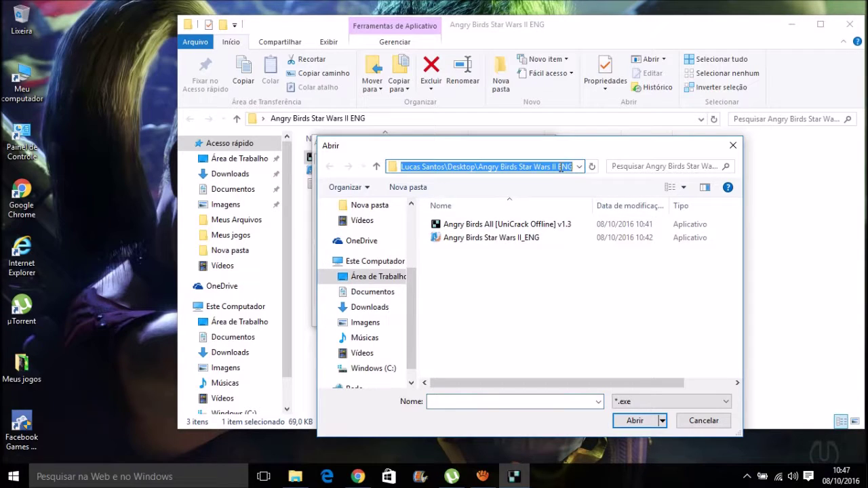
right_click(562, 168)
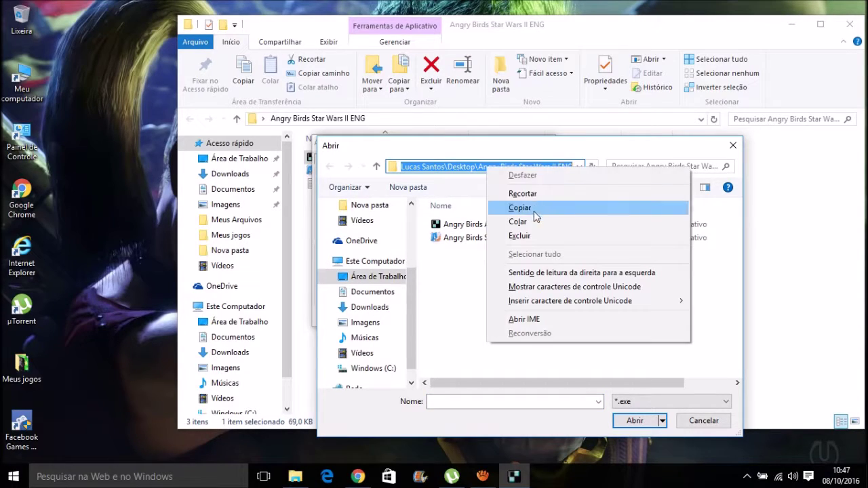
click(527, 223)
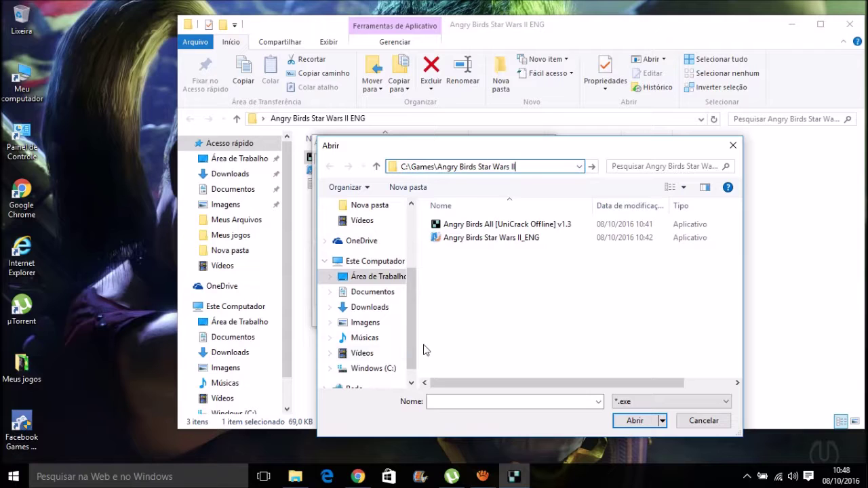
Patch the AngryBirdsStarWarsII application in the Angry Birds Star Wars II folder under Arquivos de Programas (x86)\Games Instalados on Windows (C:).
click(359, 370)
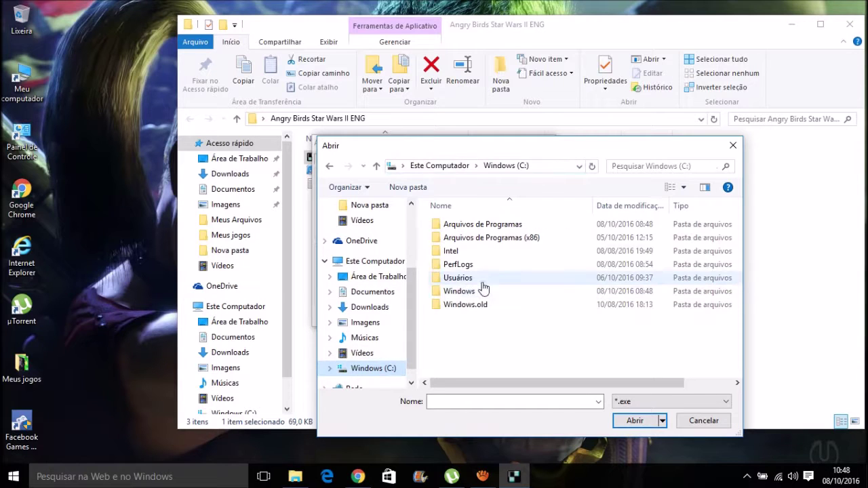
double_click(466, 241)
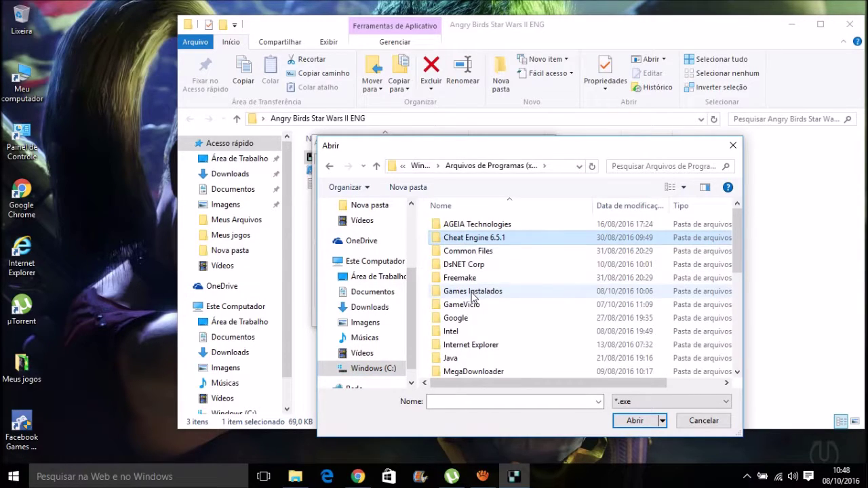
double_click(473, 292)
double_click(476, 239)
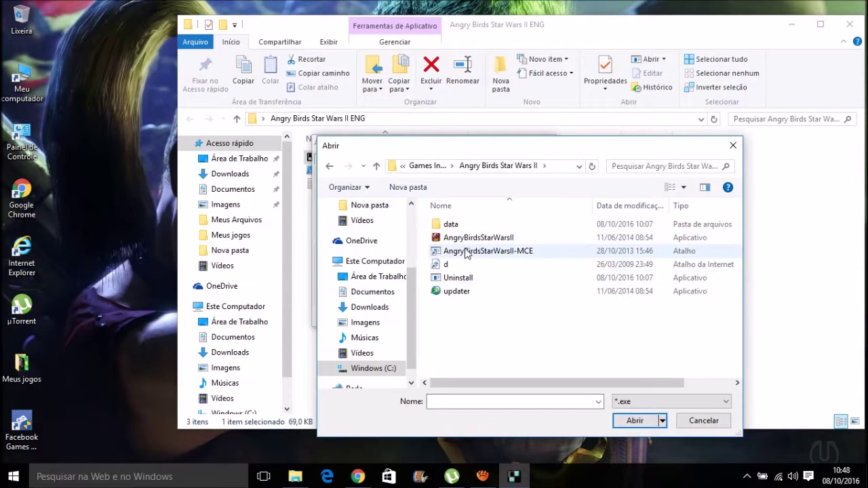
click(467, 241)
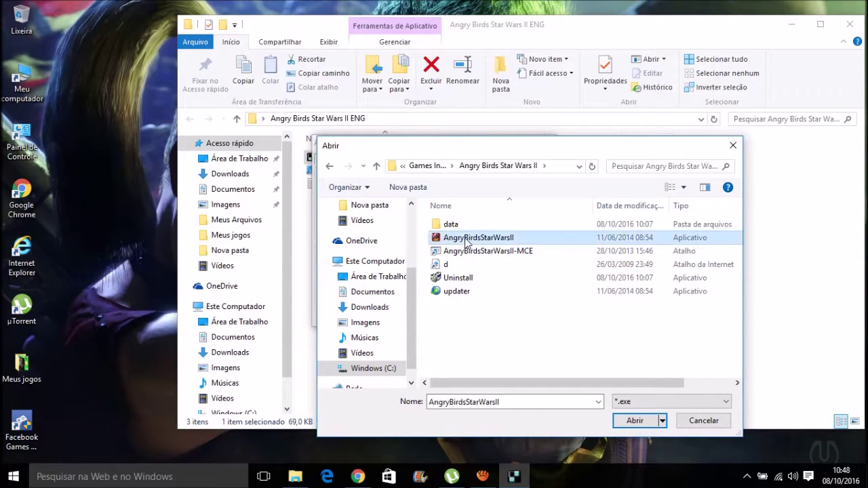
click(637, 429)
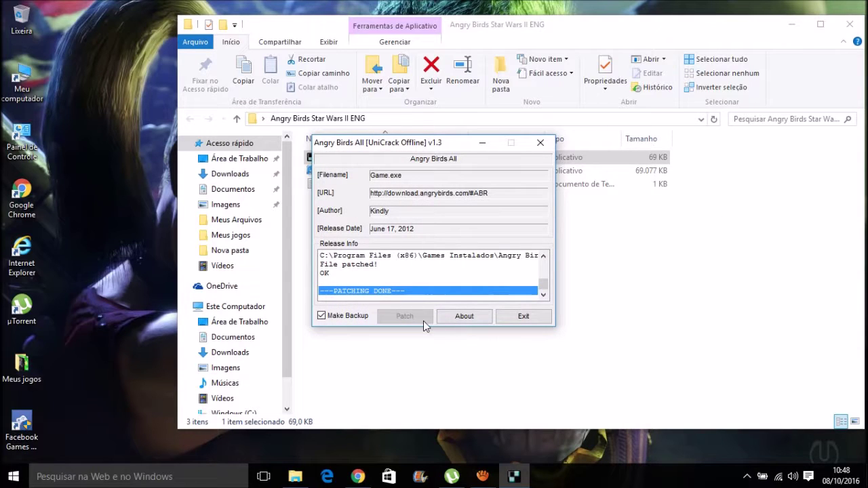
Exit the patcher and refresh the folder's file list.
click(523, 317)
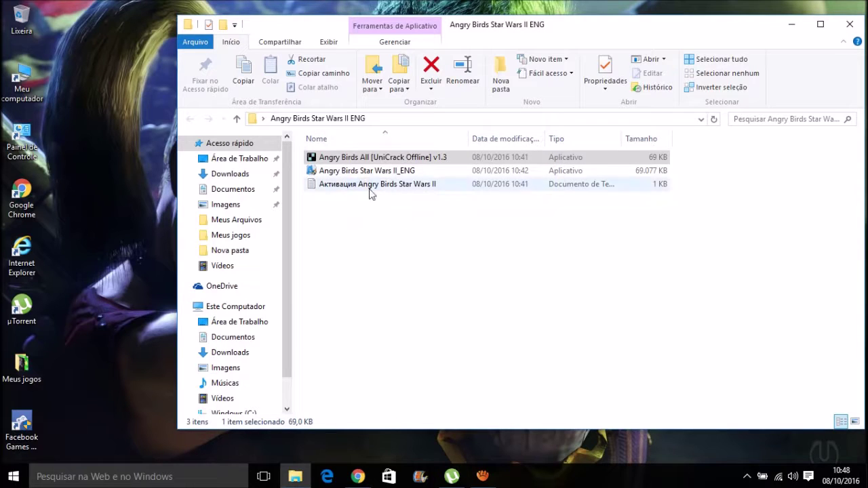
right_click(296, 132)
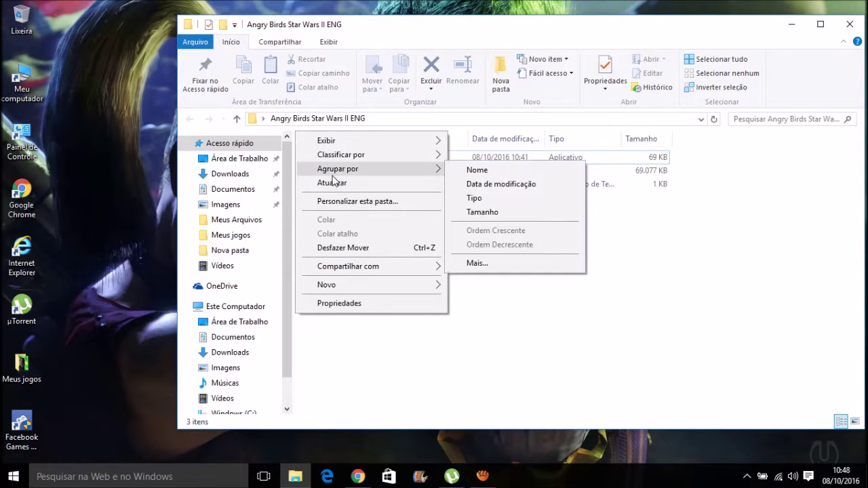
click(332, 183)
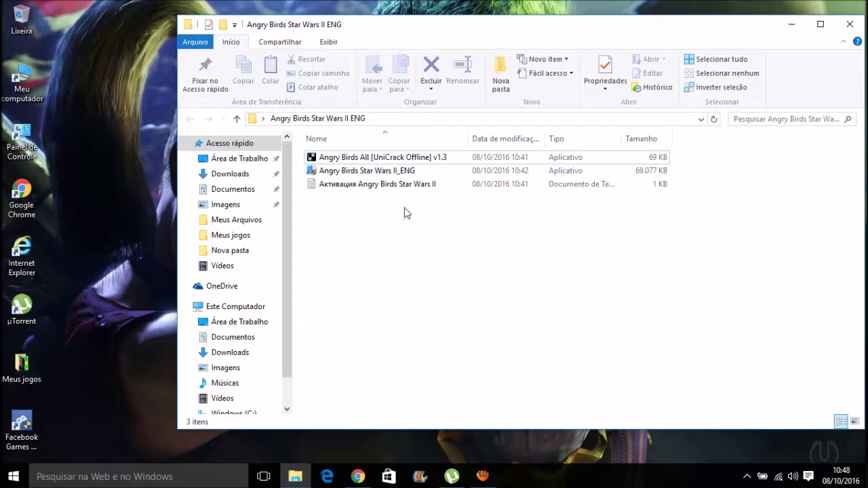
Copy the activation key from the text document Активация Angry Birds Star Wars II, and close the document and its folder.
click(352, 190)
double_click(352, 190)
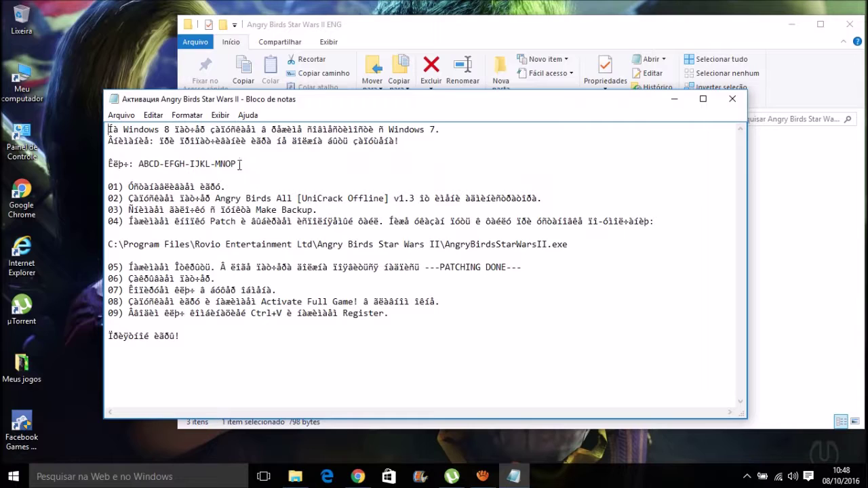
drag(238, 163, 135, 161)
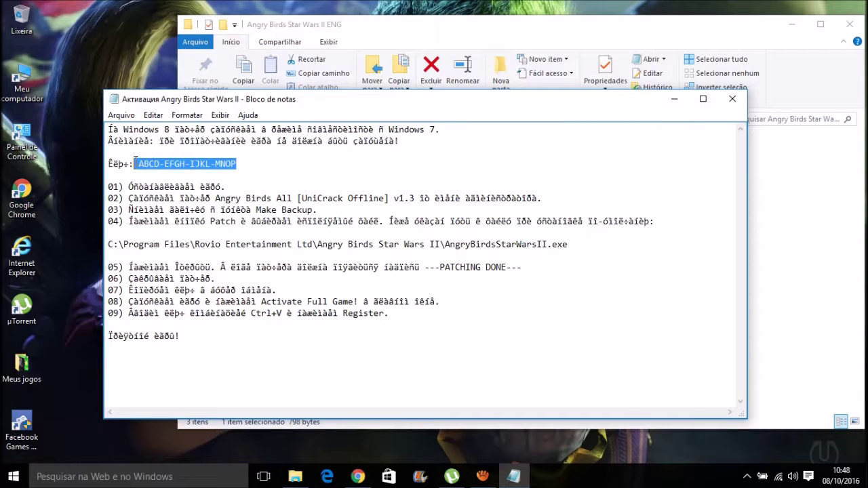
right_click(425, 272)
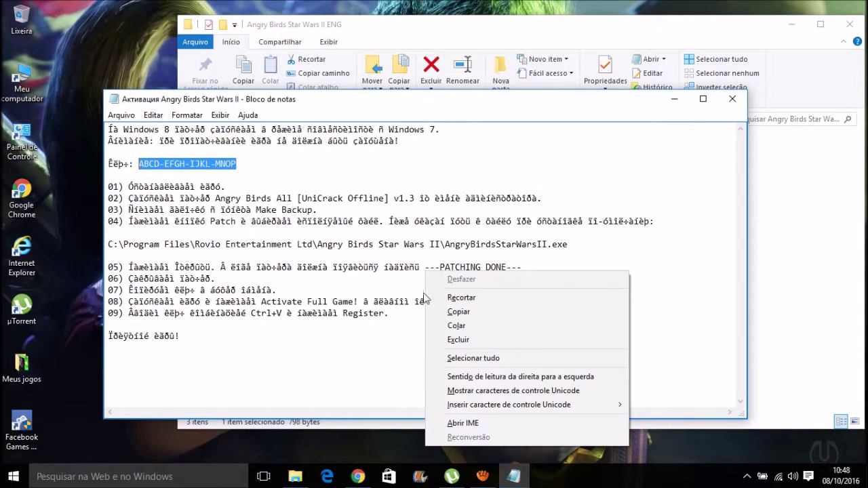
click(453, 313)
click(733, 99)
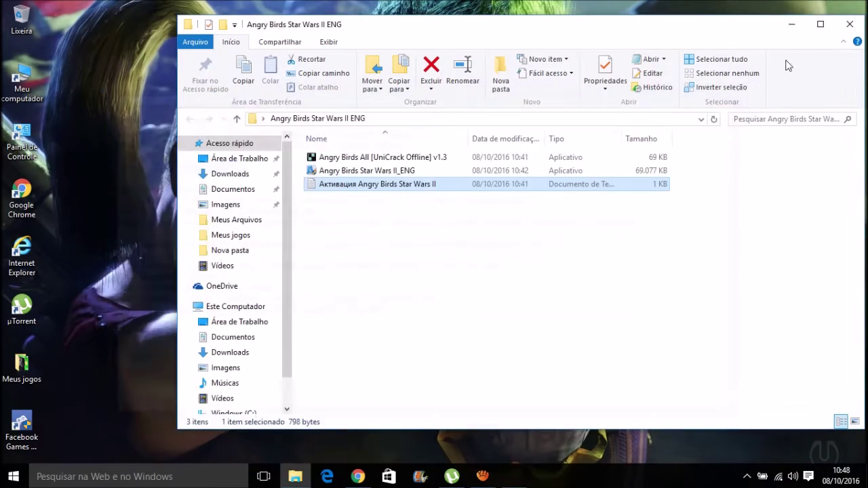
click(849, 24)
Move the Angry Birds Star Wars II shortcut from the Meus jogos folder to the desktop, directly below Painel de Controle.
double_click(22, 366)
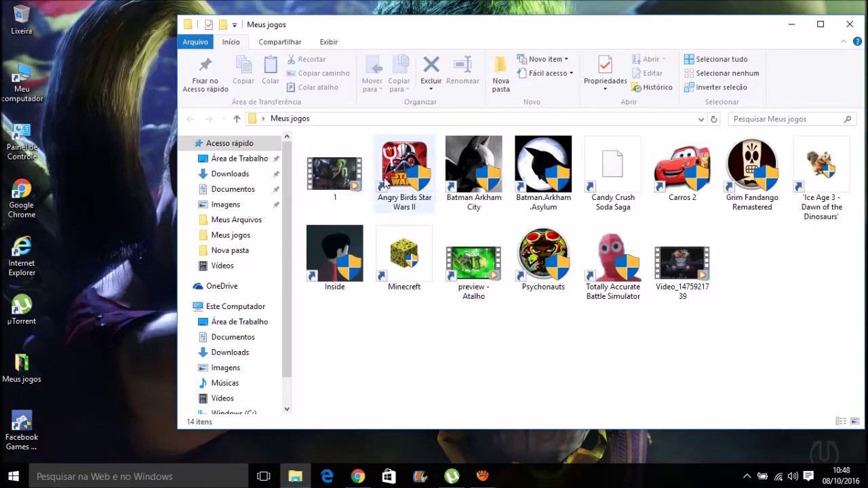
click(404, 173)
click(84, 202)
key(ctrl+v)
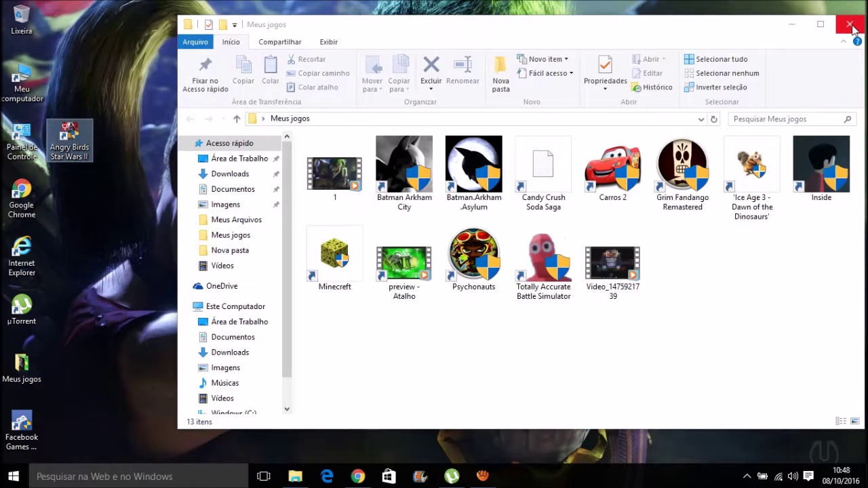
click(849, 25)
drag(92, 138, 69, 142)
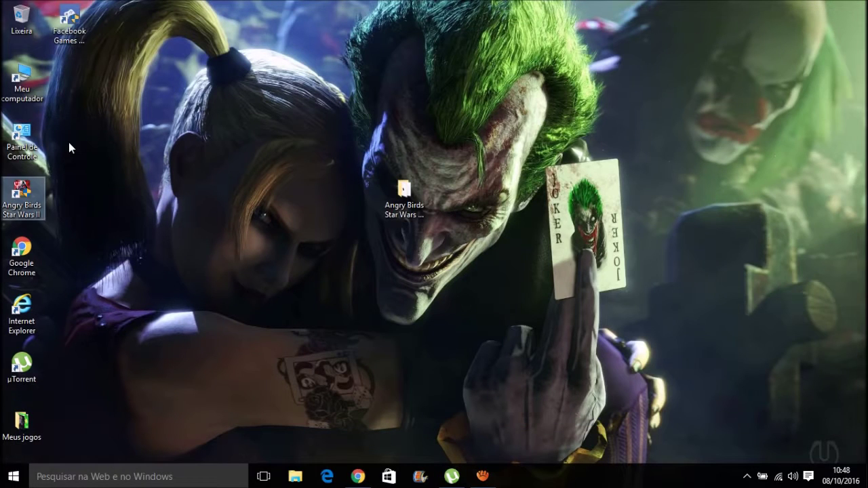
Move the Angry Birds Star Wars II shortcut near the game folder mid-desktop, and the Facebook Games Arcade shortcut directly below Painel de Controle.
drag(38, 196, 359, 249)
drag(72, 27, 24, 203)
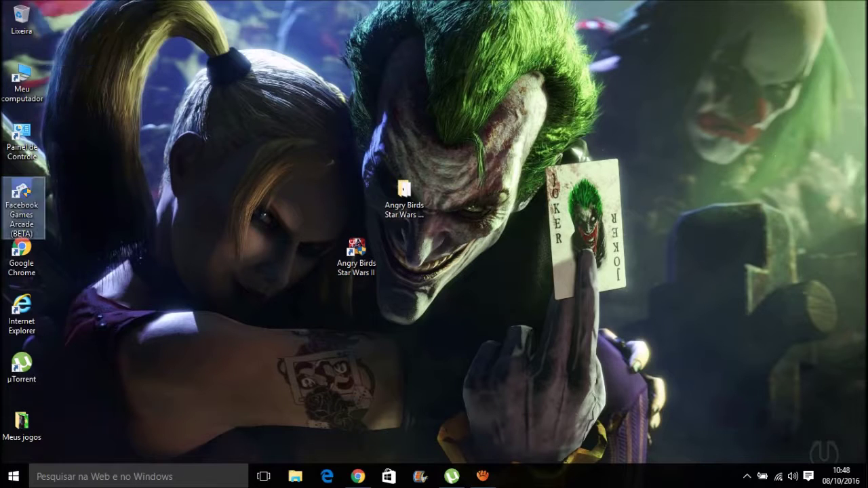
Set the Angry Birds Star Wars II shortcut to run as administrator with high-DPI display scaling disabled, and place it directly beside the game folder.
click(342, 256)
right_click(343, 256)
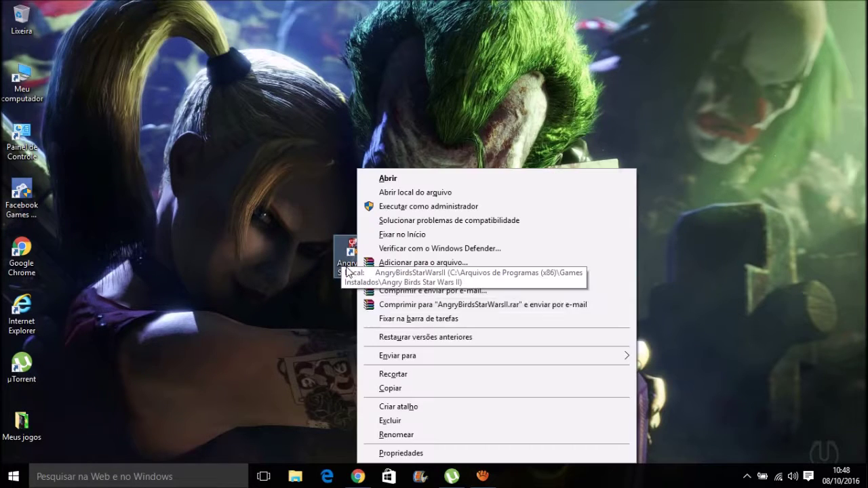
click(386, 454)
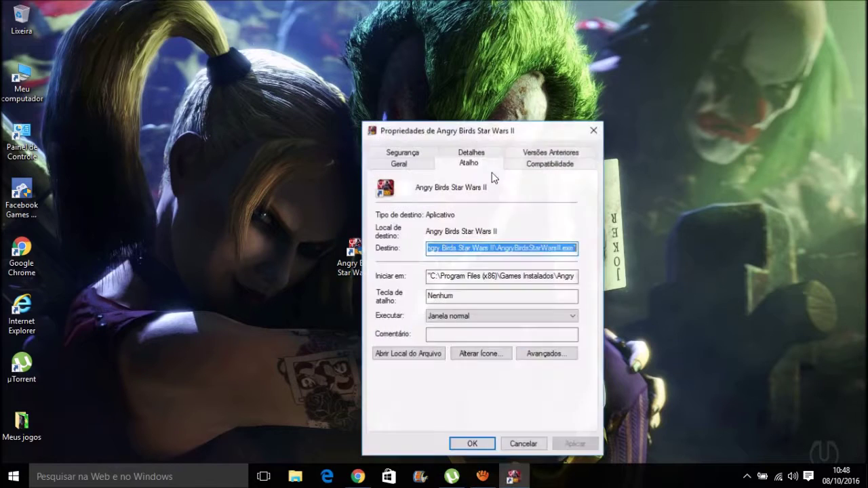
click(547, 166)
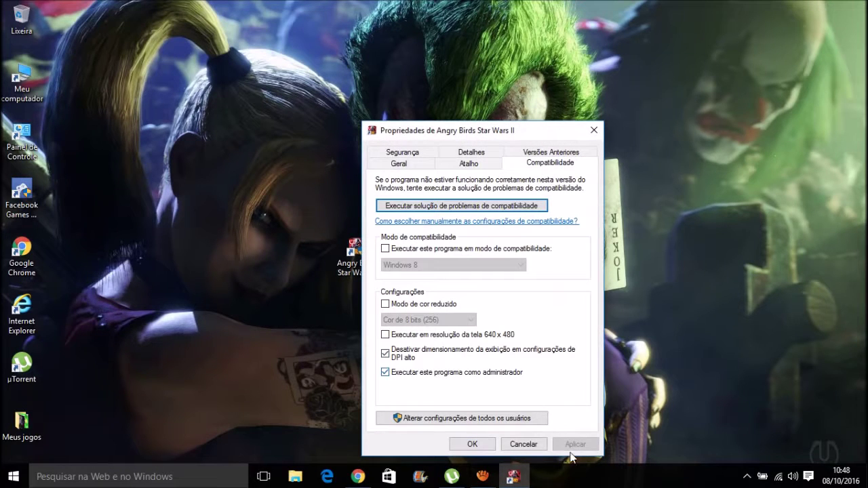
click(493, 448)
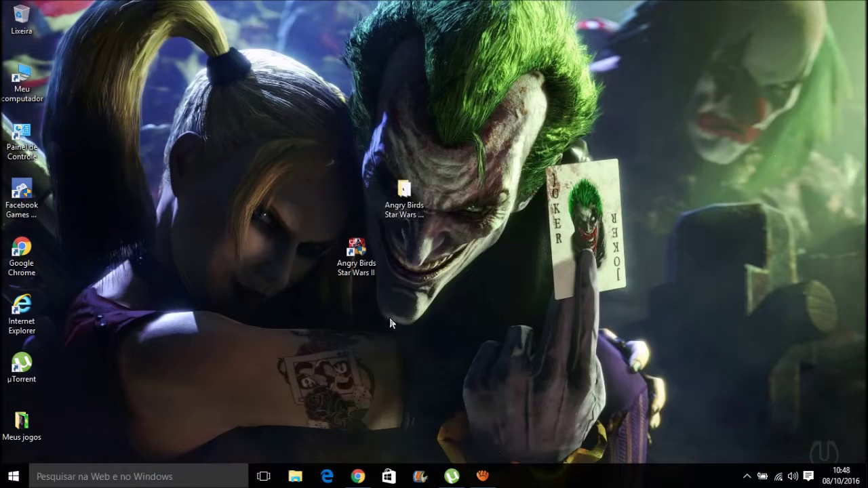
drag(352, 268, 358, 207)
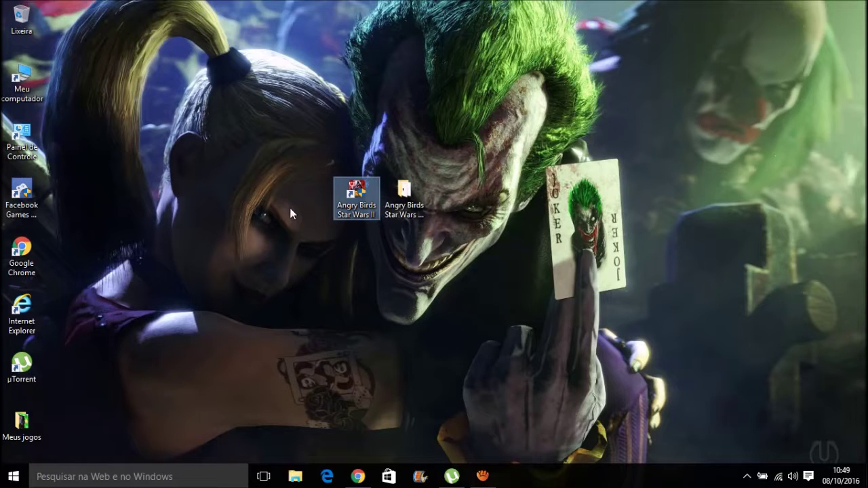
drag(442, 300, 267, 104)
drag(571, 353, 281, 138)
click(554, 340)
drag(554, 340, 331, 153)
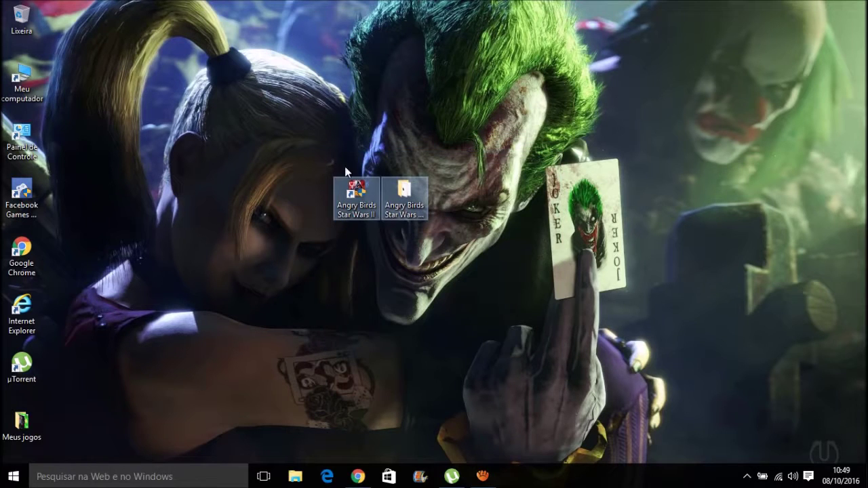
click(415, 273)
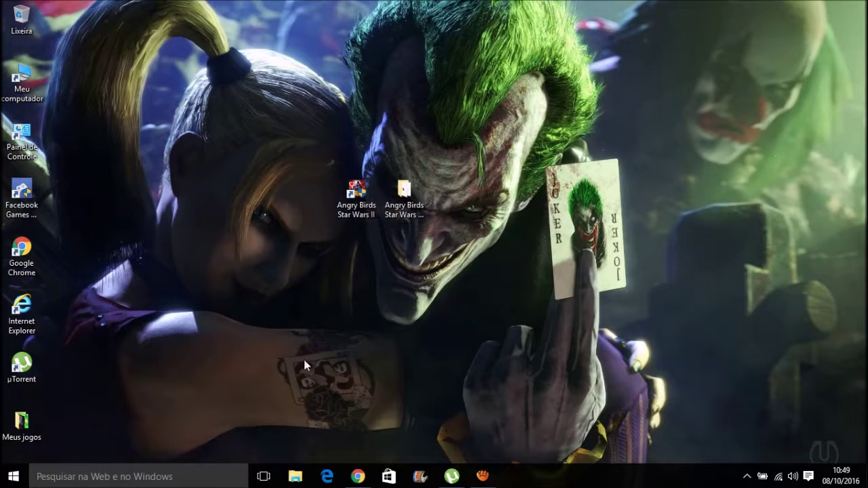
drag(521, 345, 250, 137)
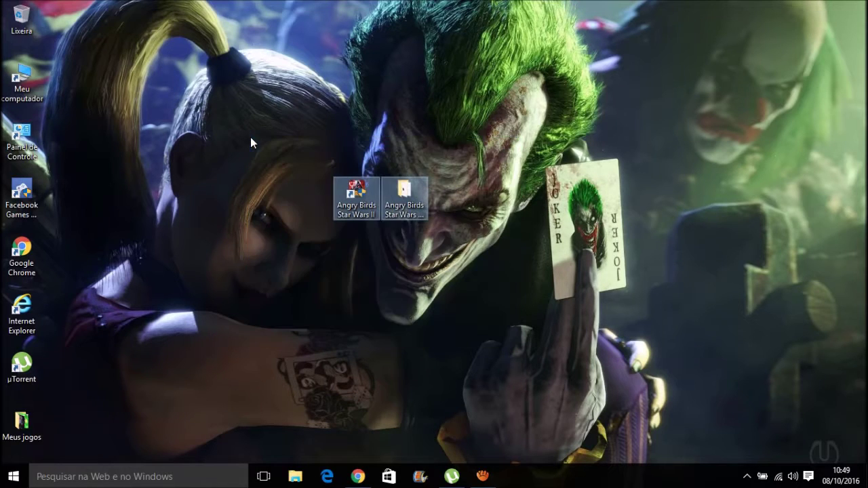
click(442, 314)
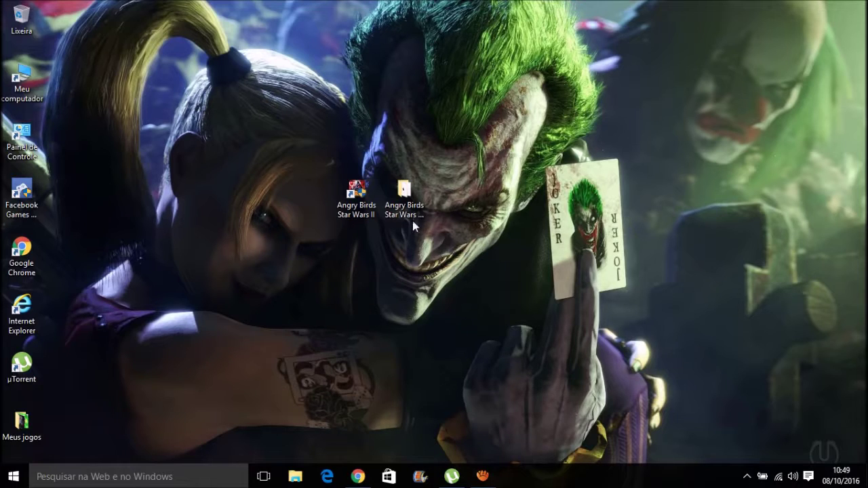
drag(428, 247, 310, 154)
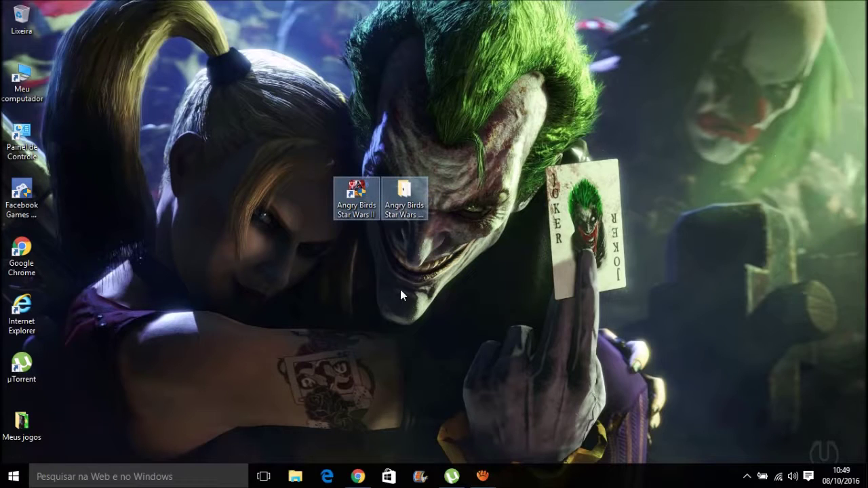
Open the text document Активация Angry Birds Star Wars II from the Angry Birds Star Wars II ENG folder on the desktop.
click(407, 217)
click(401, 210)
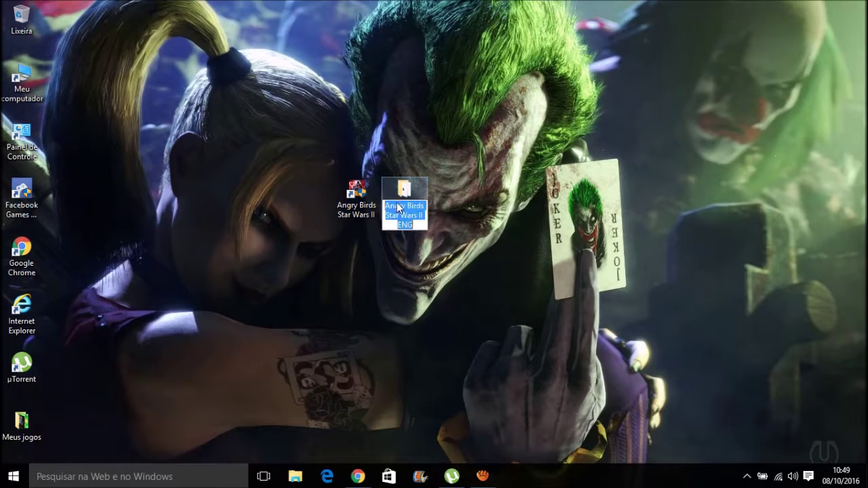
click(398, 192)
double_click(398, 192)
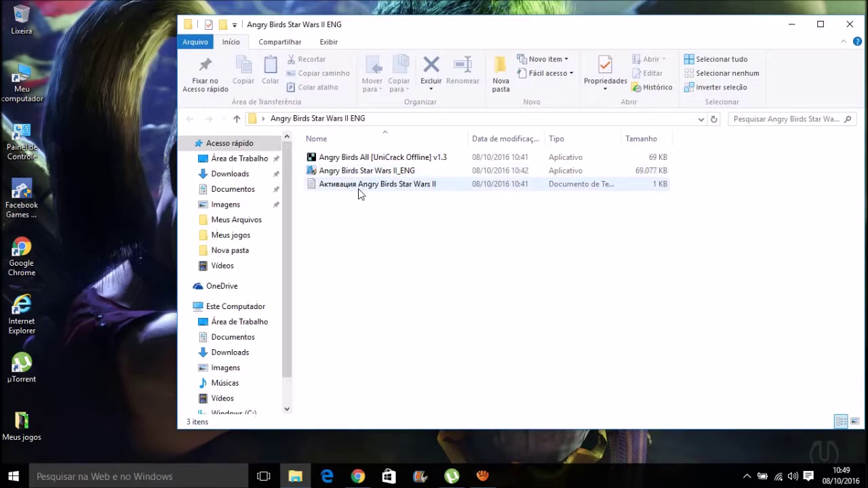
click(360, 192)
double_click(359, 192)
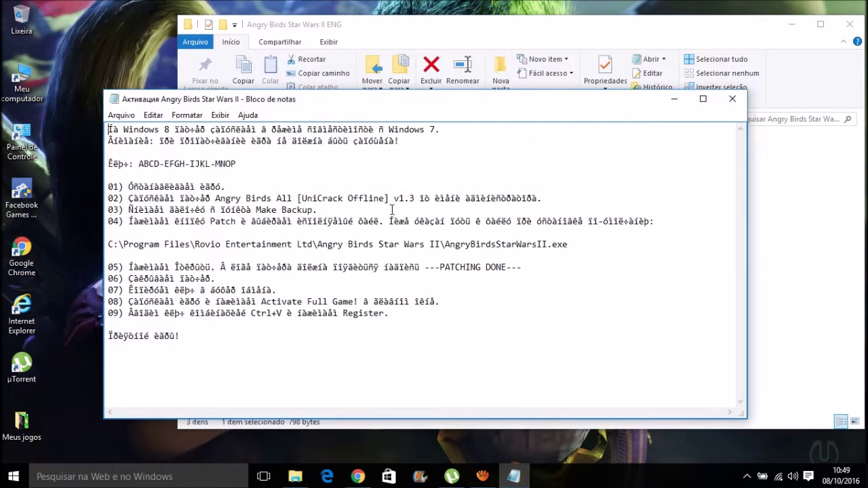
Copy the activation key from the text document and add the note "ctrlv" at the end of its first line.
drag(233, 168, 140, 161)
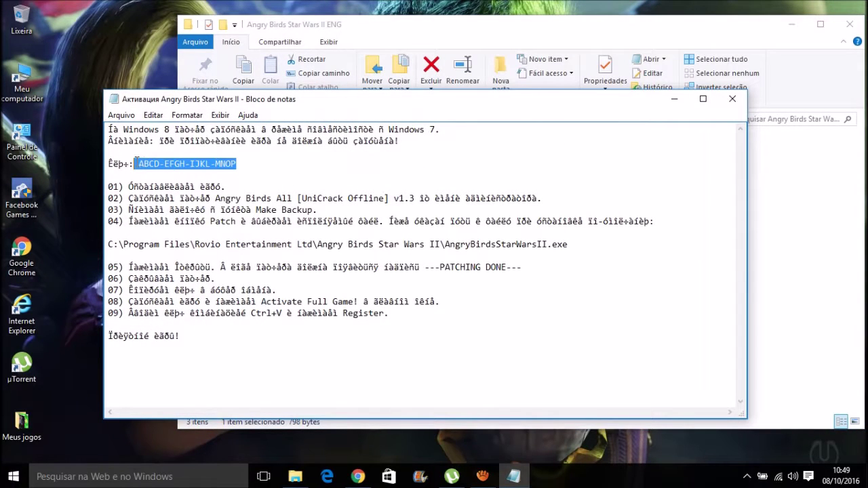
right_click(426, 271)
click(456, 312)
key(End)
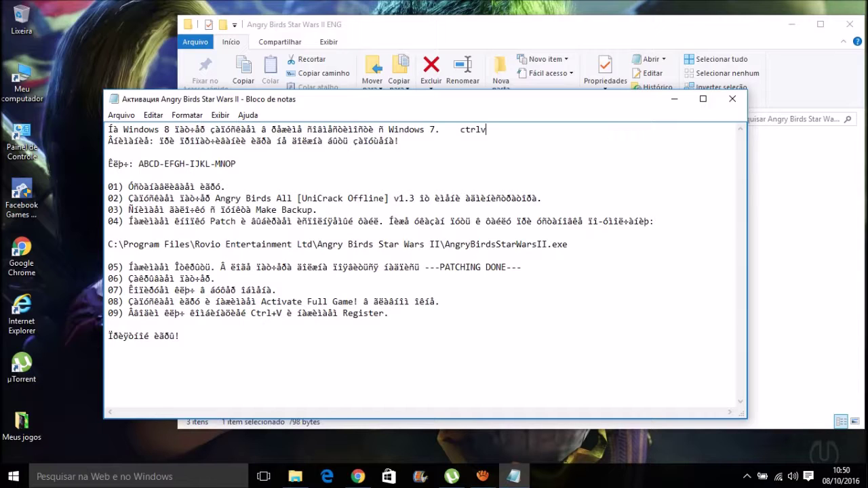
Close the activation text document without saving it, and close the Angry Birds Star Wars II ENG folder.
click(732, 99)
click(456, 253)
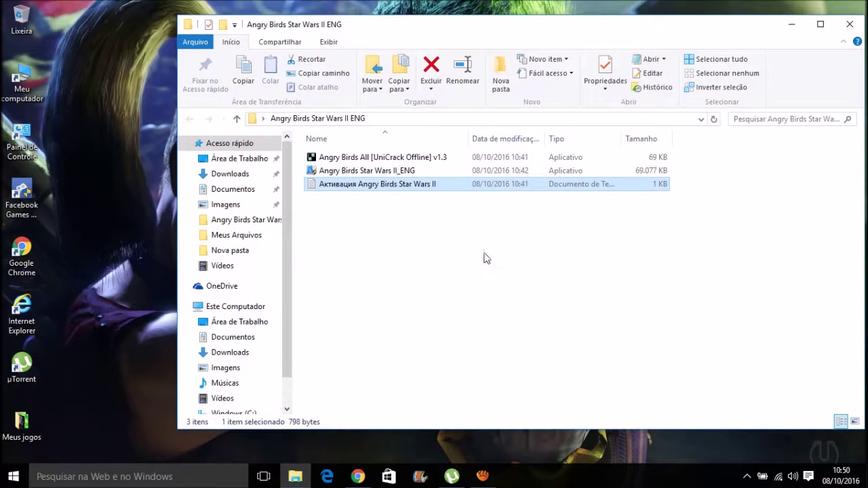
click(442, 258)
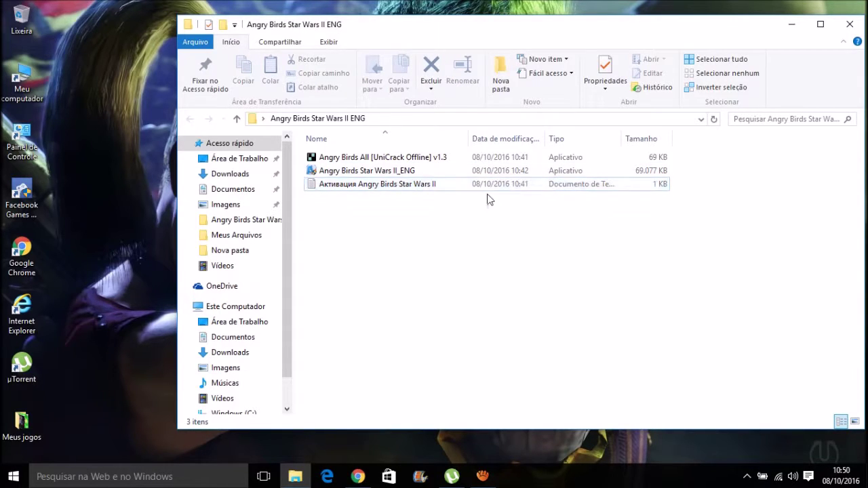
click(850, 24)
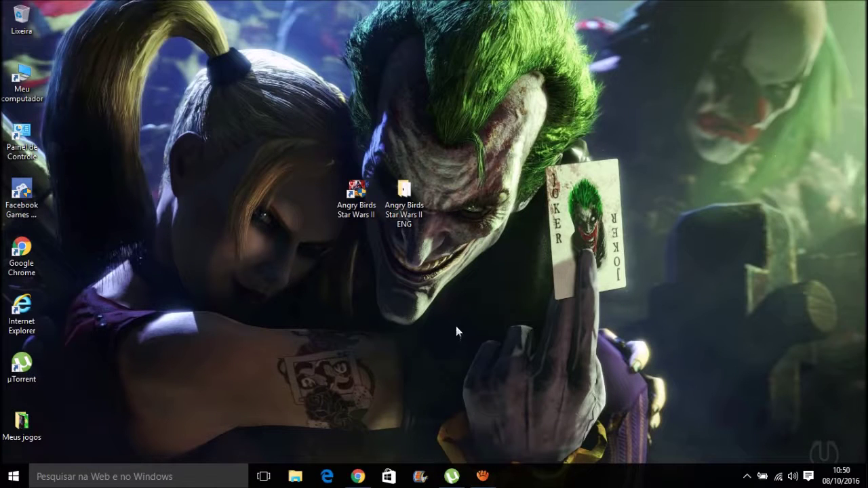
drag(499, 337, 236, 72)
drag(528, 383, 214, 54)
drag(527, 414, 193, 66)
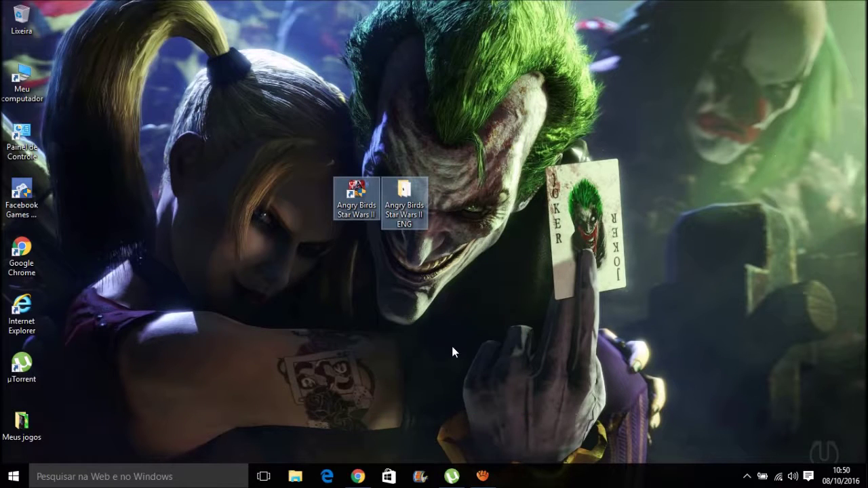